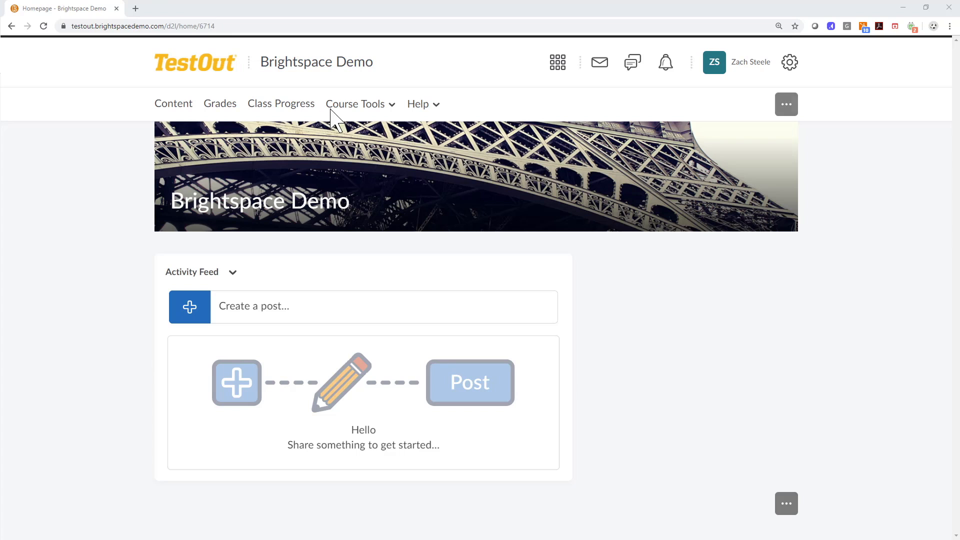
Step: Open the Course Builder for the Brightspace Demo course from its content table of contents
click(338, 112)
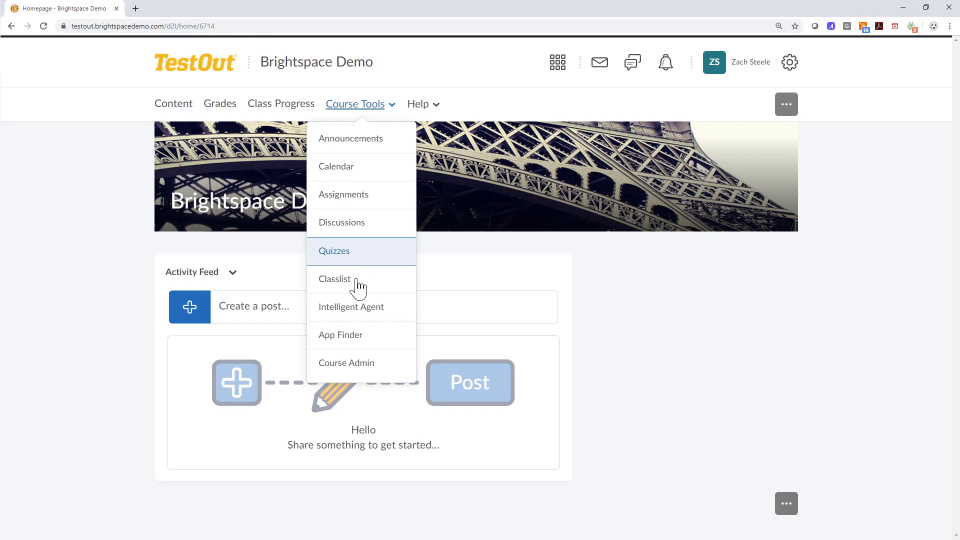
click(348, 370)
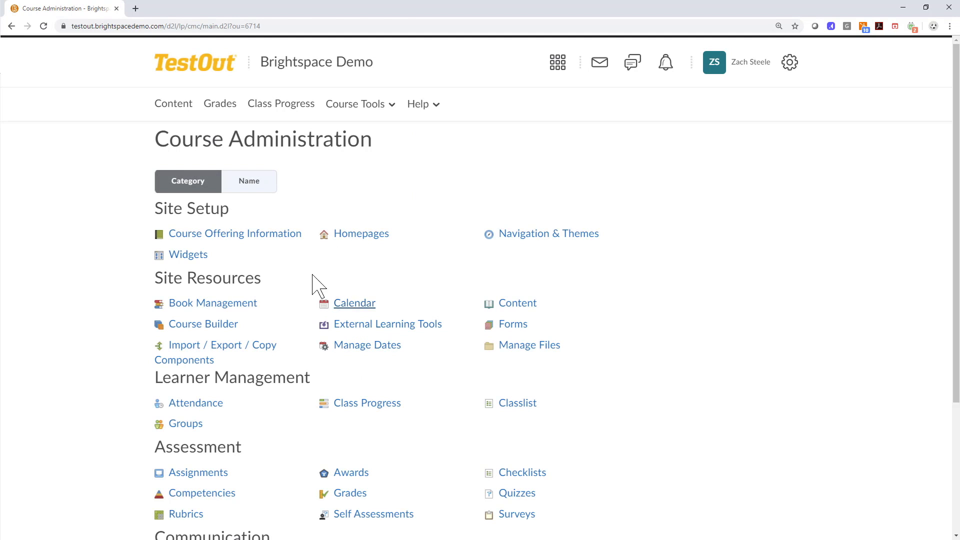
click(178, 104)
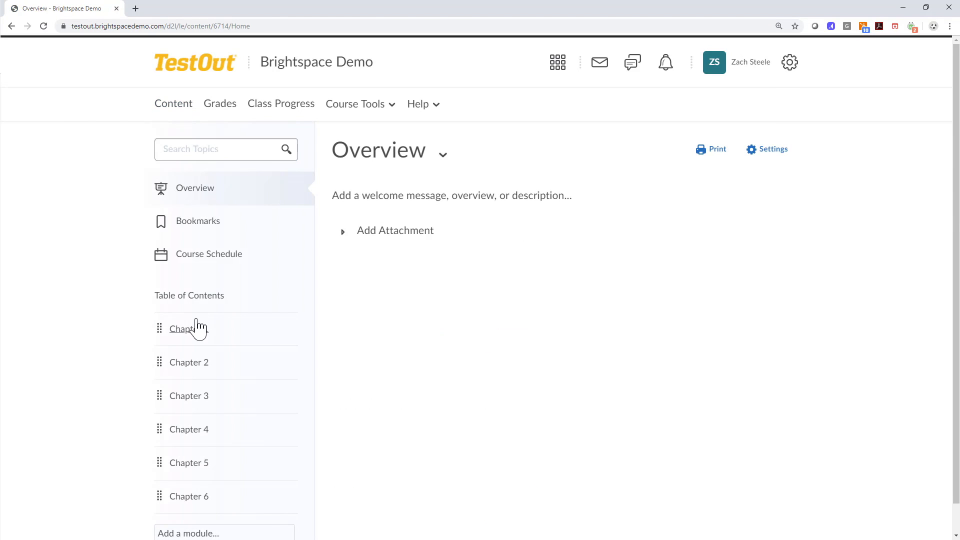
click(195, 300)
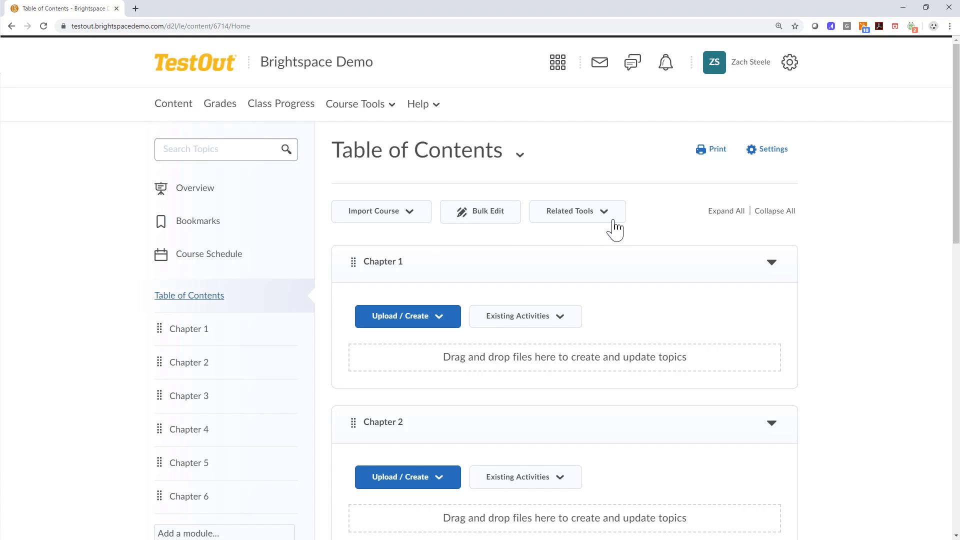
click(600, 223)
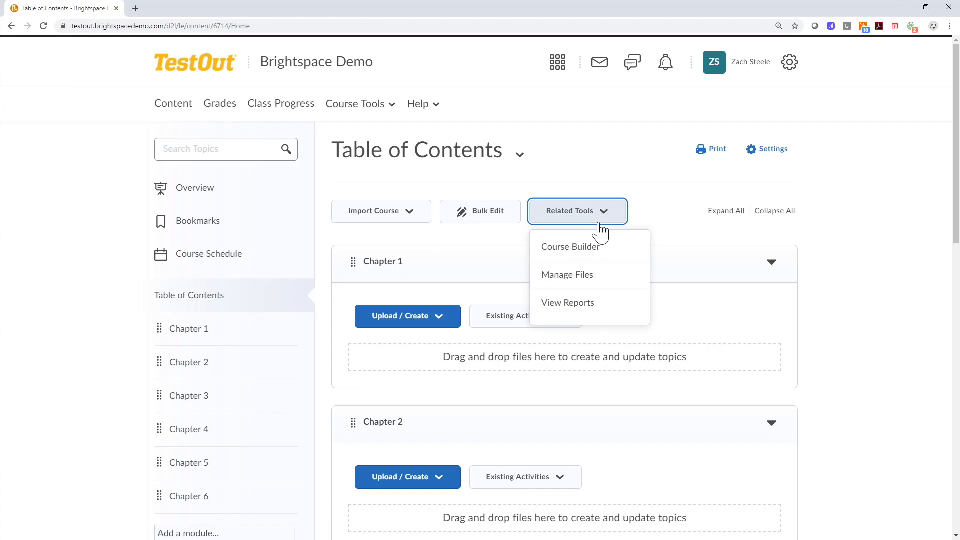
click(572, 260)
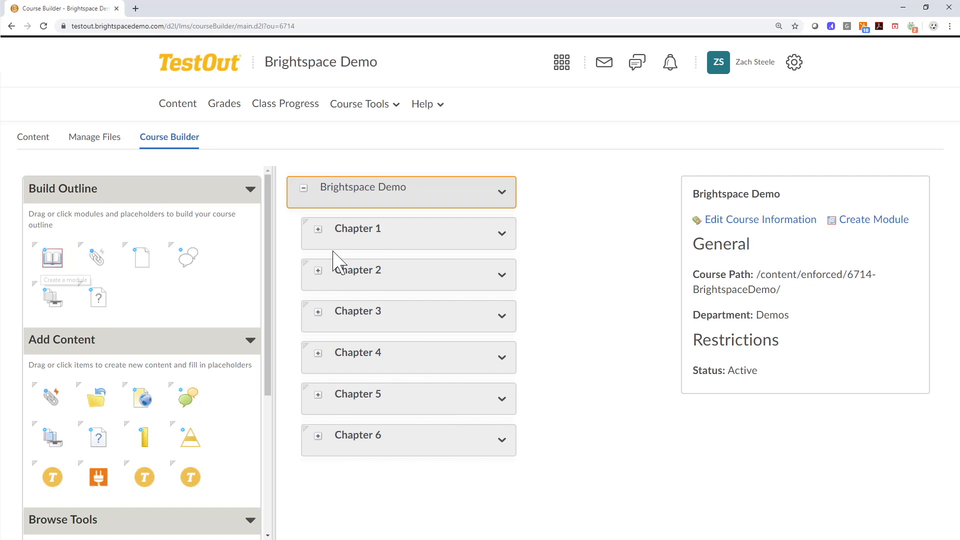
Step: Create a module named "labs" under Chapter 1 and add the TestOut content tool to it
mouse_move(60, 262)
mouse_down()
mouse_move(354, 200)
mouse_move(35, 269)
mouse_move(47, 263)
mouse_up()
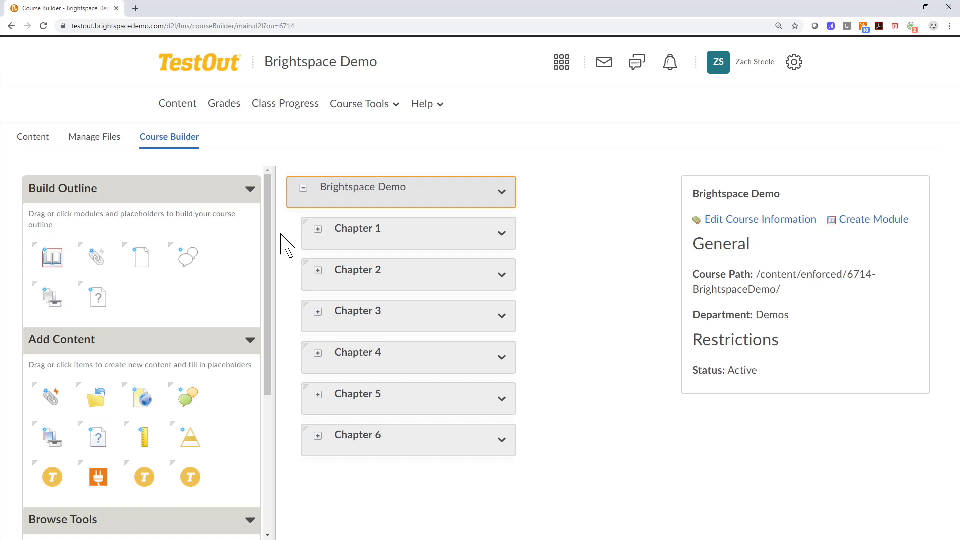
drag(53, 258, 355, 240)
click(313, 179)
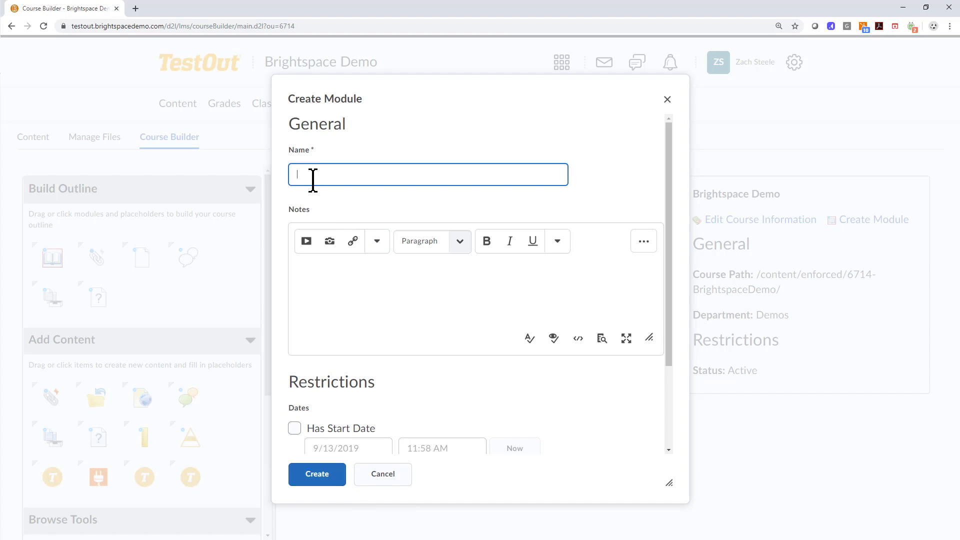
text(labs)
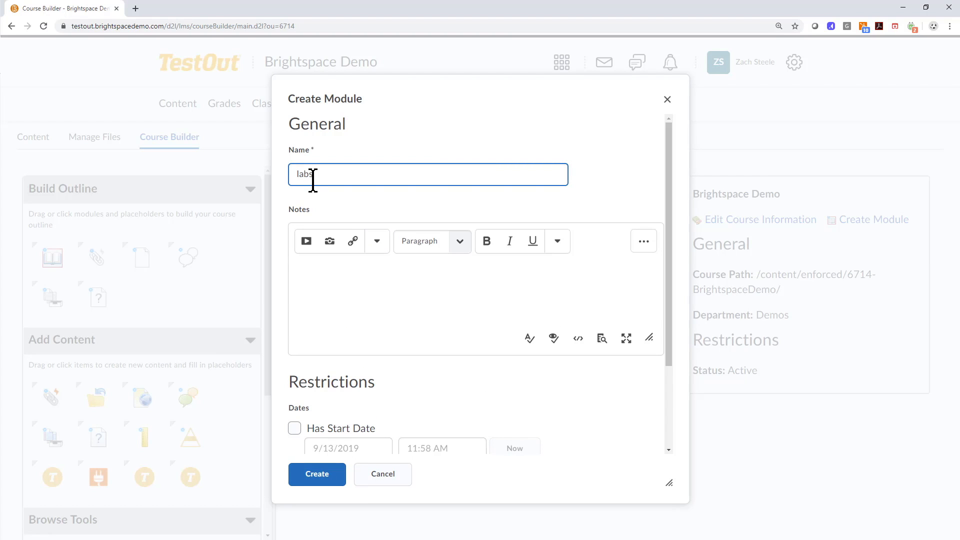
click(332, 476)
drag(152, 480, 358, 326)
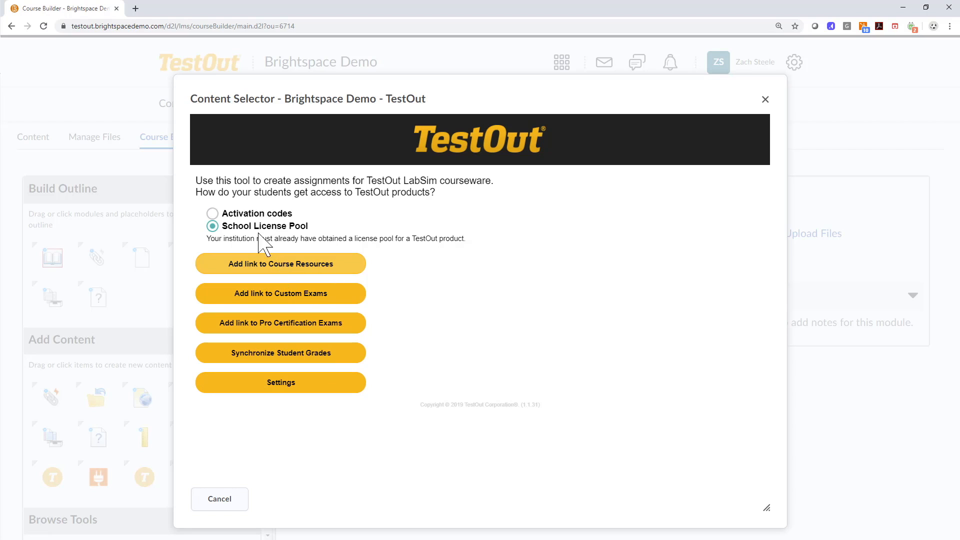
Step: Try the School License Pool route by opening the TestOut PC Pro course resources, and return to the access options
click(213, 214)
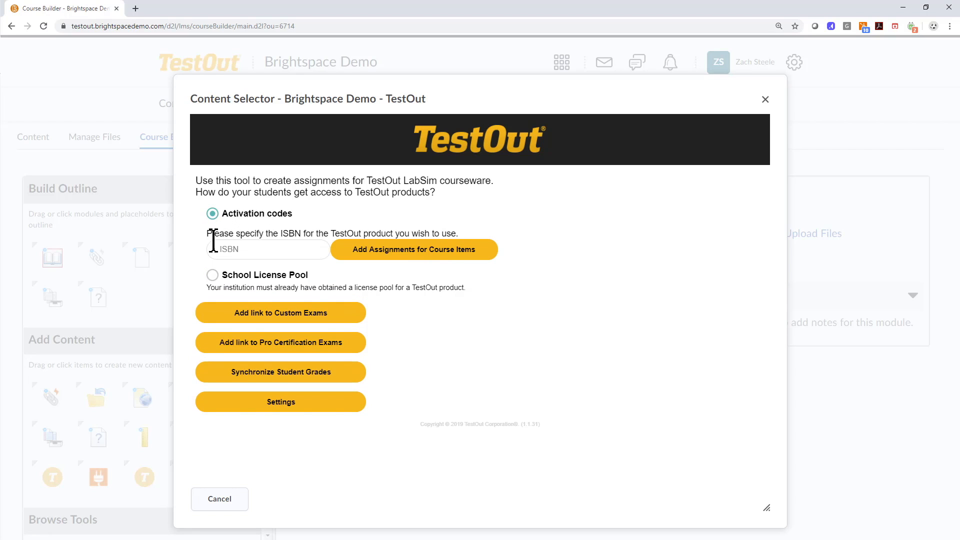
click(212, 276)
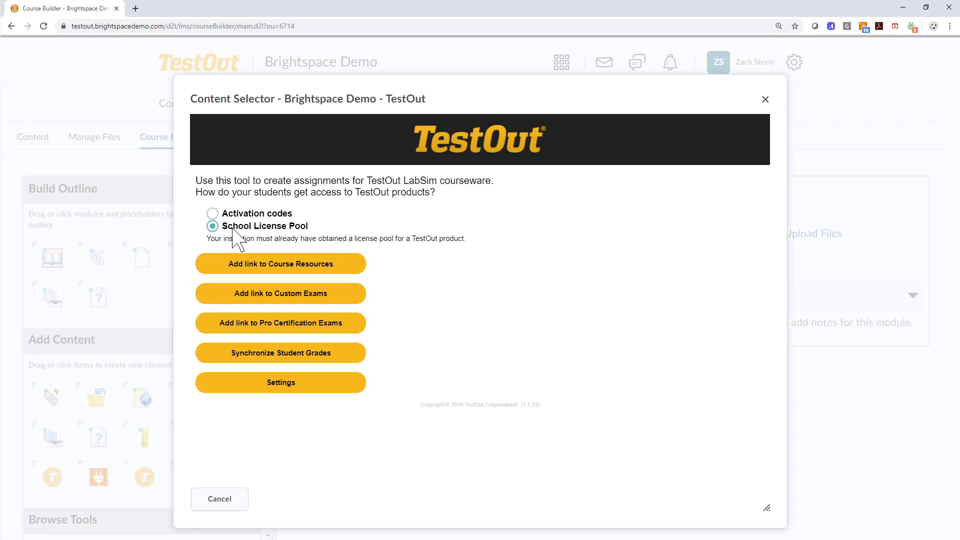
click(245, 270)
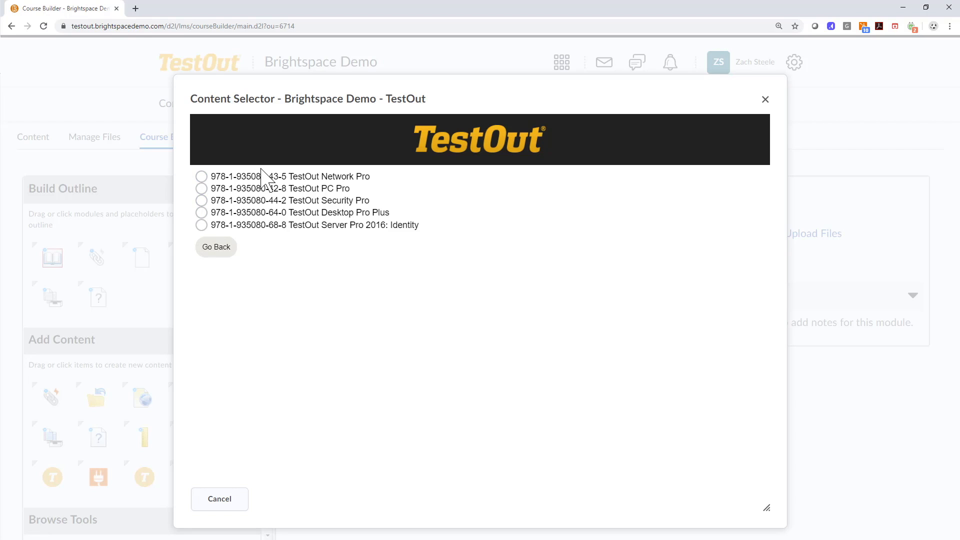
click(283, 189)
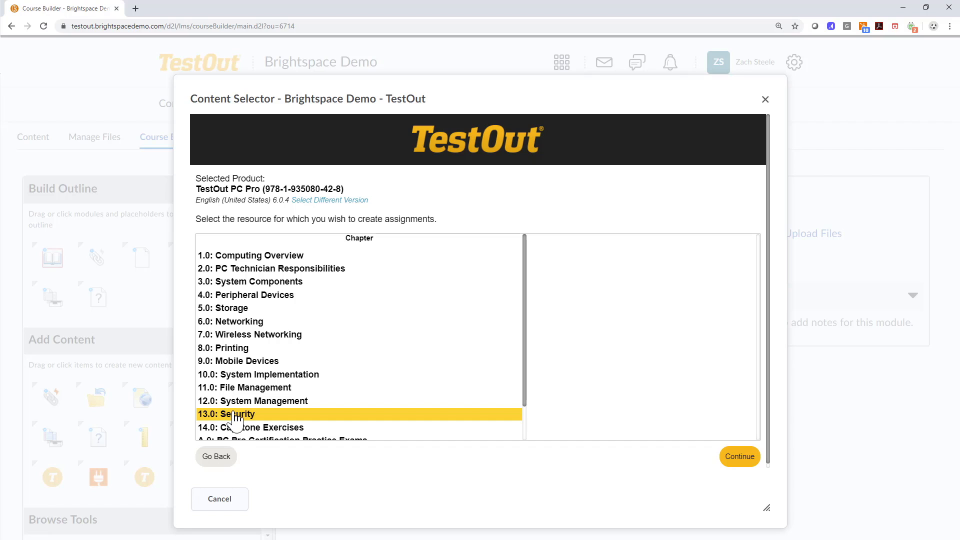
click(224, 457)
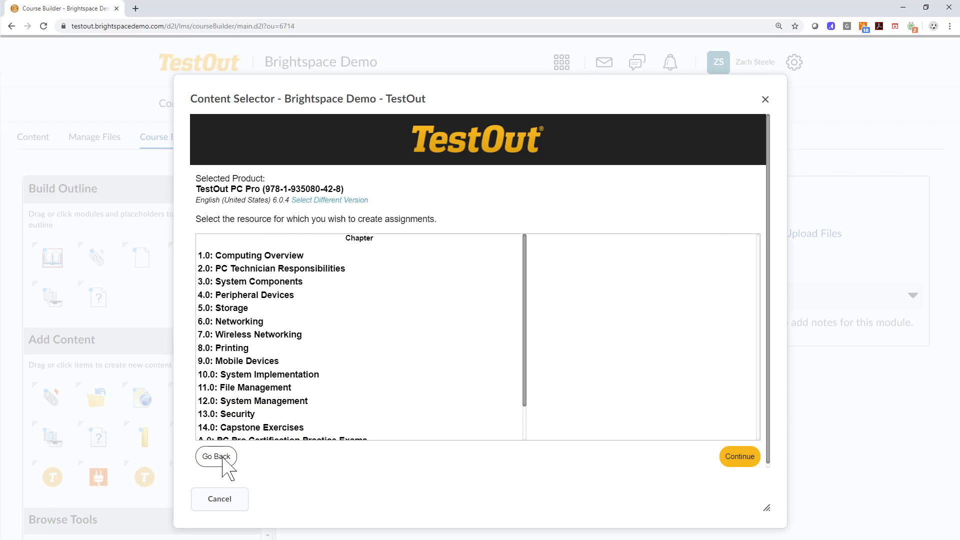
click(215, 247)
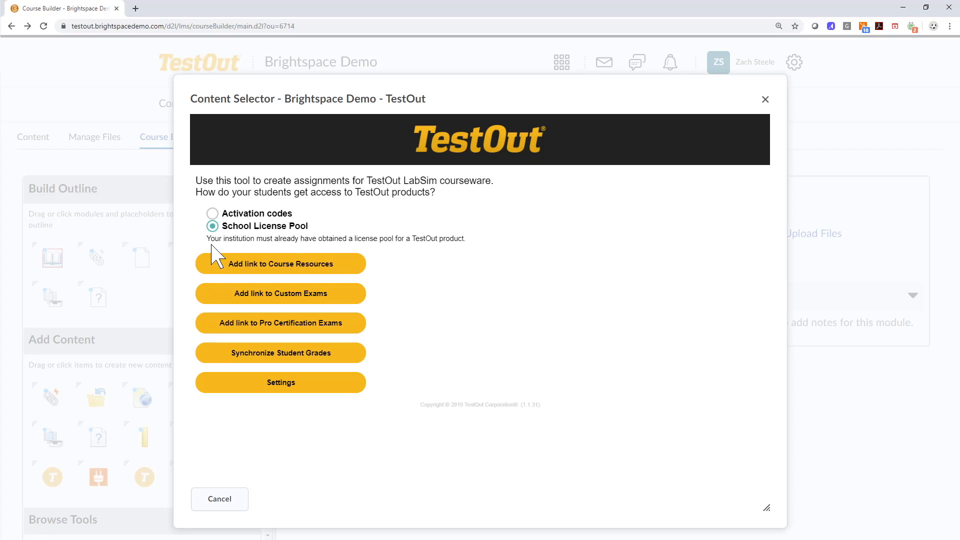
Step: Choose activation codes as the access method and copy the TestOut PC Pro ISBN from the course catalog on testout.com
click(213, 215)
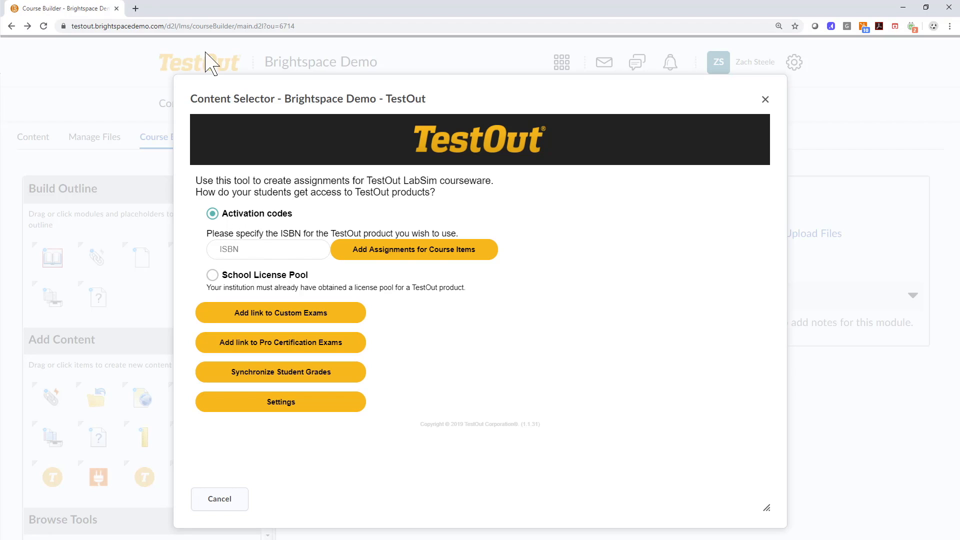
click(135, 9)
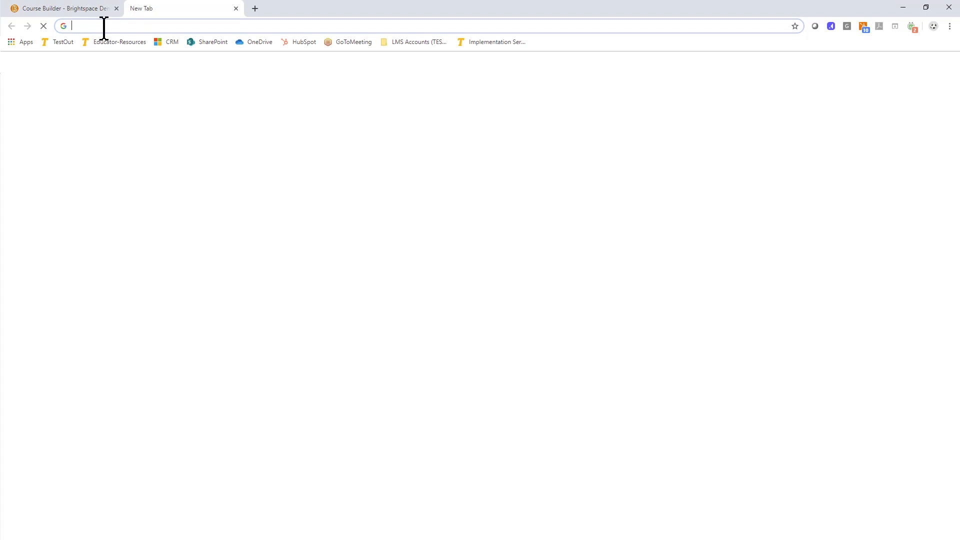
click(62, 42)
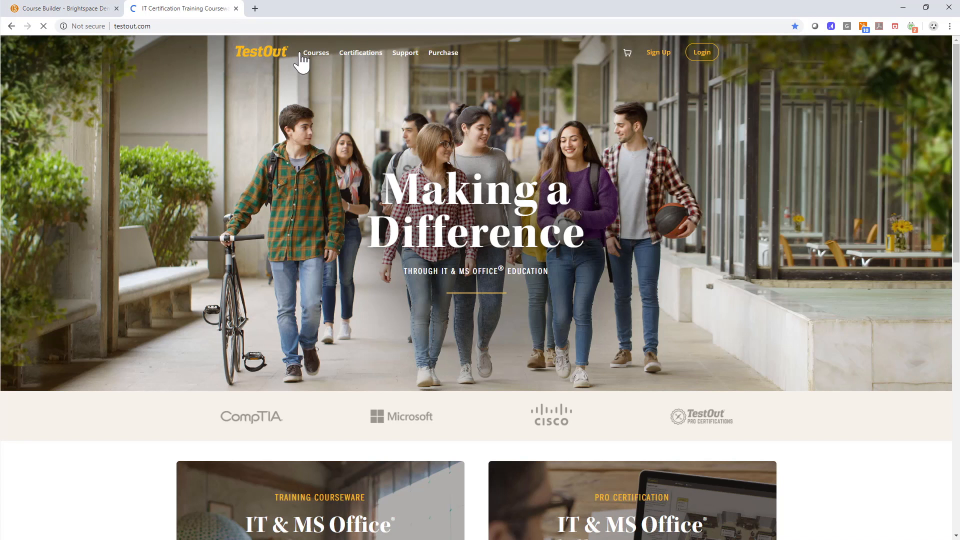
mouse_move(312, 60)
click(330, 75)
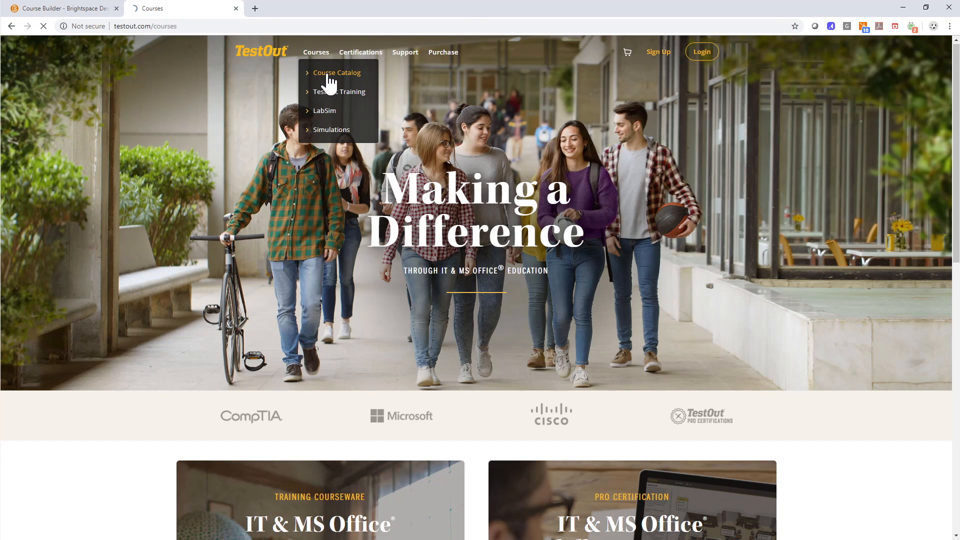
scroll(320, 260, down, 2)
scroll(306, 207, up, 2)
scroll(307, 221, down, 6)
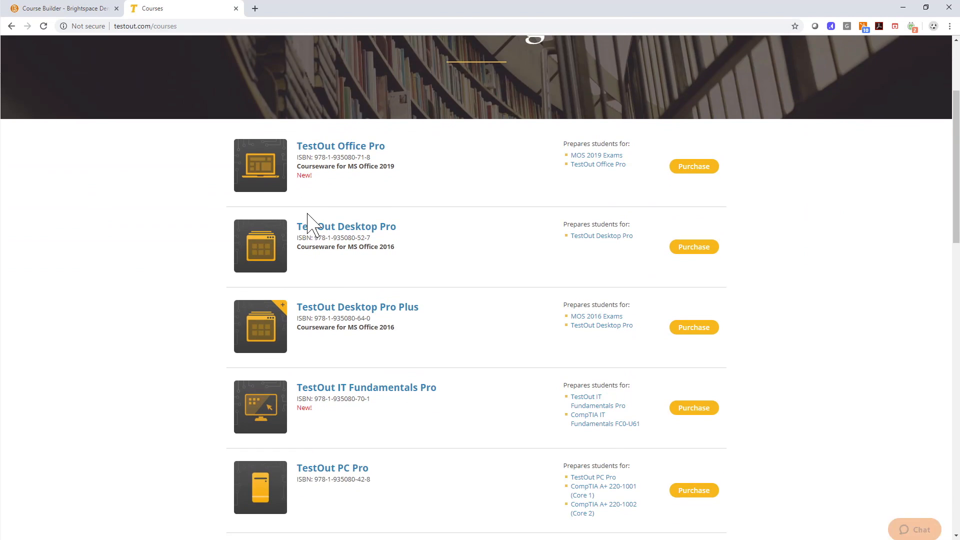
scroll(309, 220, down, 2)
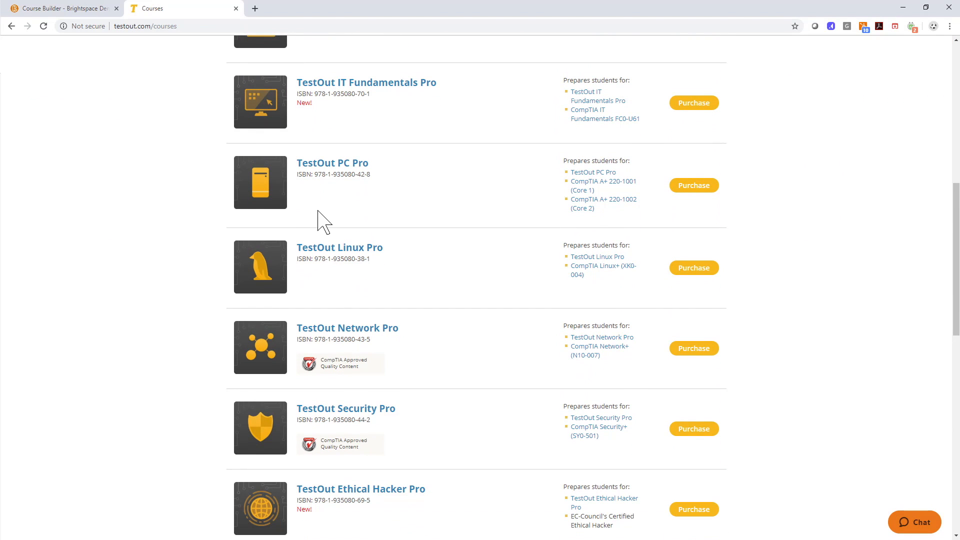
drag(372, 176, 315, 176)
right_click(331, 176)
click(349, 183)
click(73, 8)
click(226, 250)
right_click(298, 248)
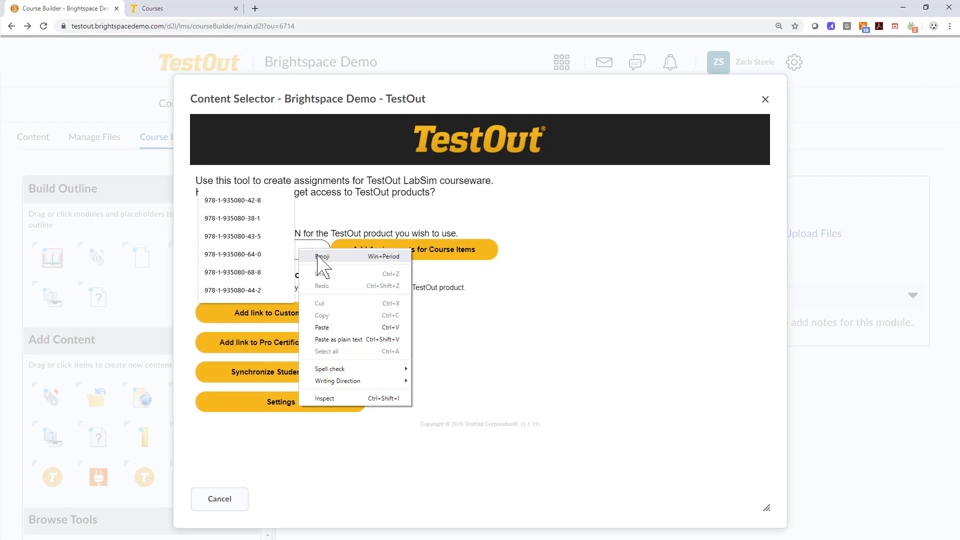
click(326, 326)
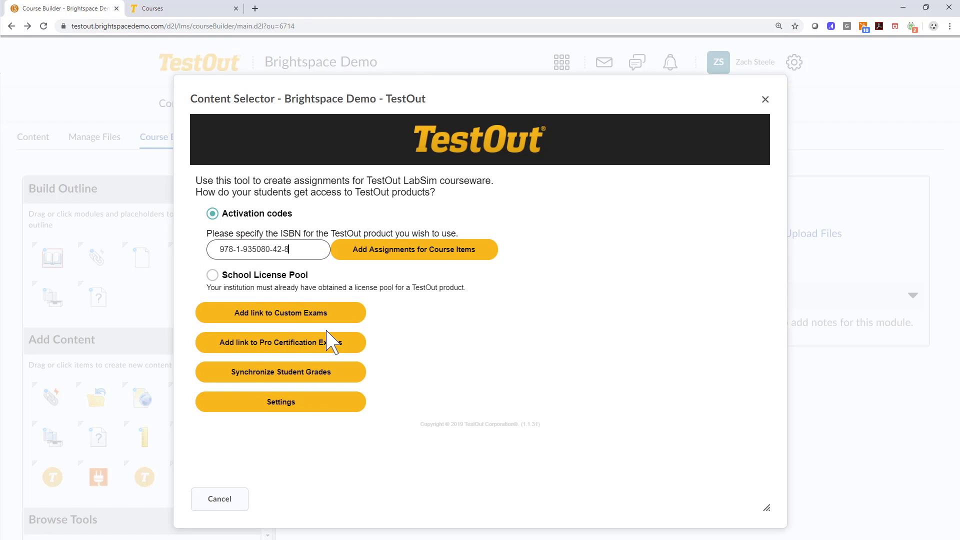
click(394, 259)
Step: Review the selected product's name, language and version, and the resources in chapter 1.0 Computing Overview
drag(196, 189, 361, 188)
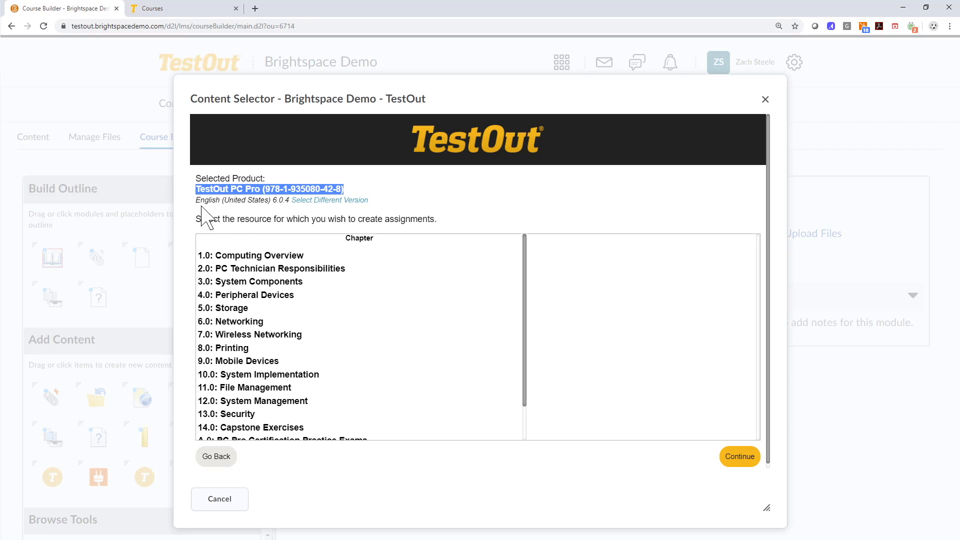
drag(196, 200, 393, 202)
click(393, 202)
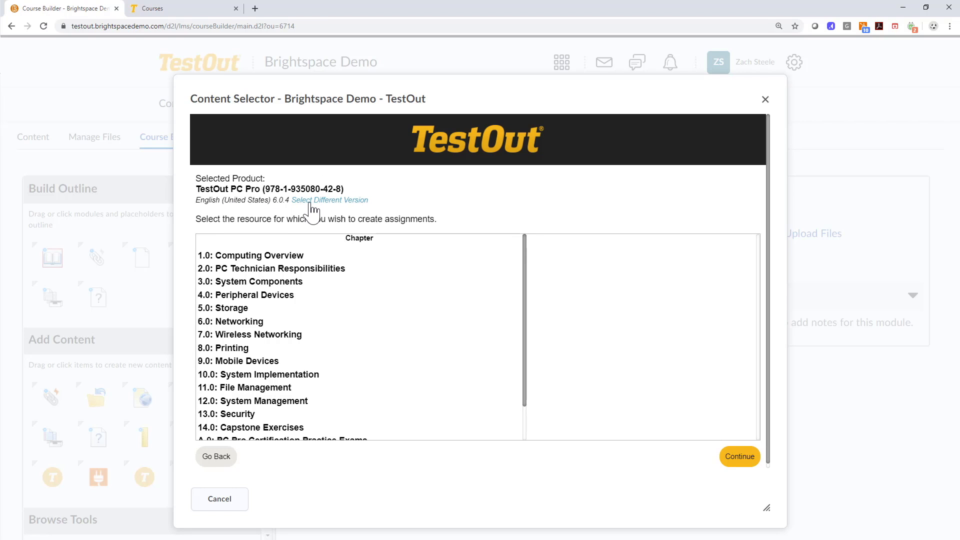
double_click(286, 199)
drag(232, 189, 291, 200)
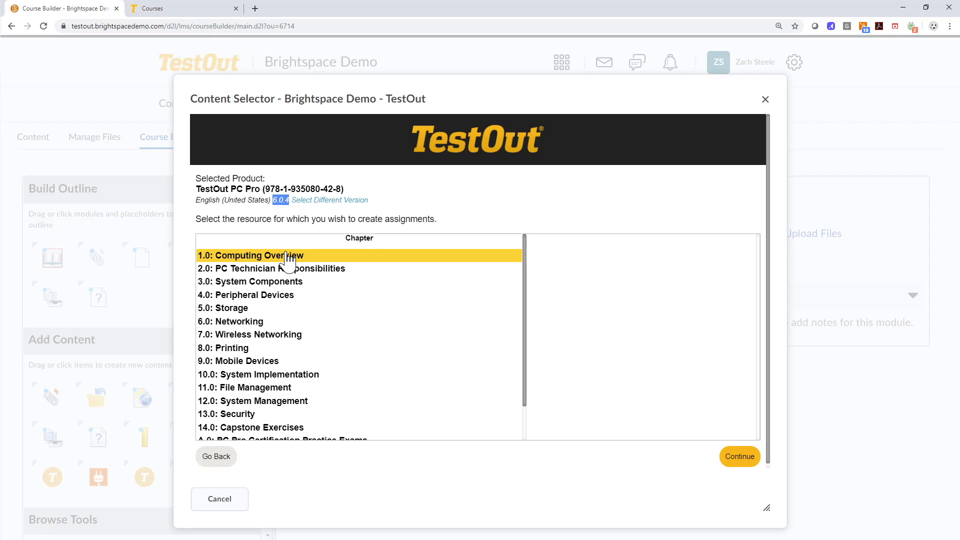
click(236, 257)
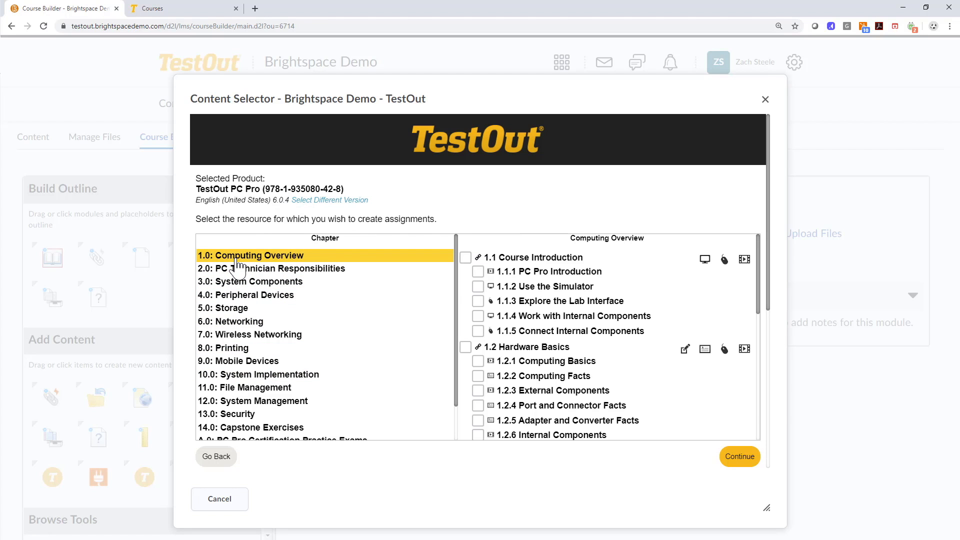
Step: Open chapter 2.0 PC Technician Responsibilities and select the whole section 2.1 Protection and Safety for assignment
click(241, 271)
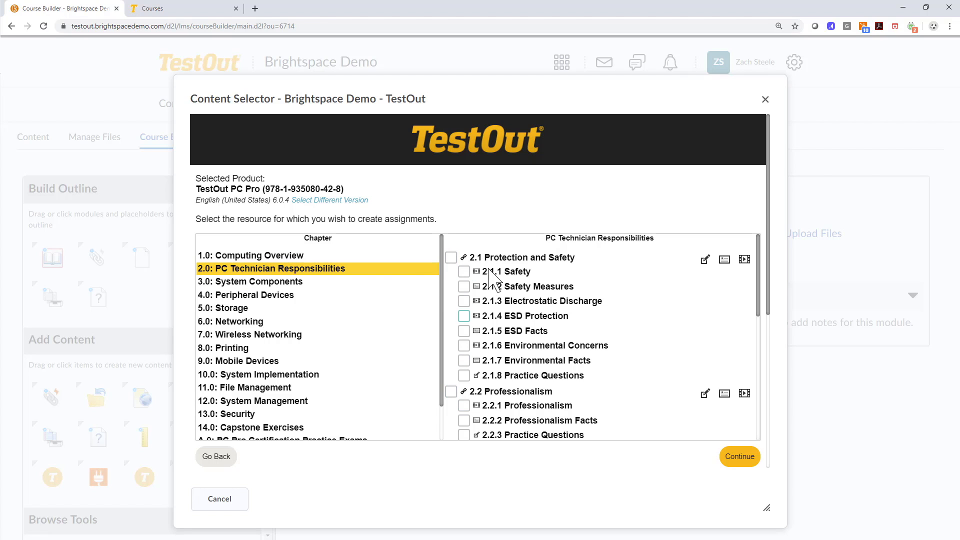
click(450, 258)
scroll(594, 363, down, 2)
scroll(595, 370, down, 3)
scroll(600, 378, up, 1)
scroll(600, 378, down, 1)
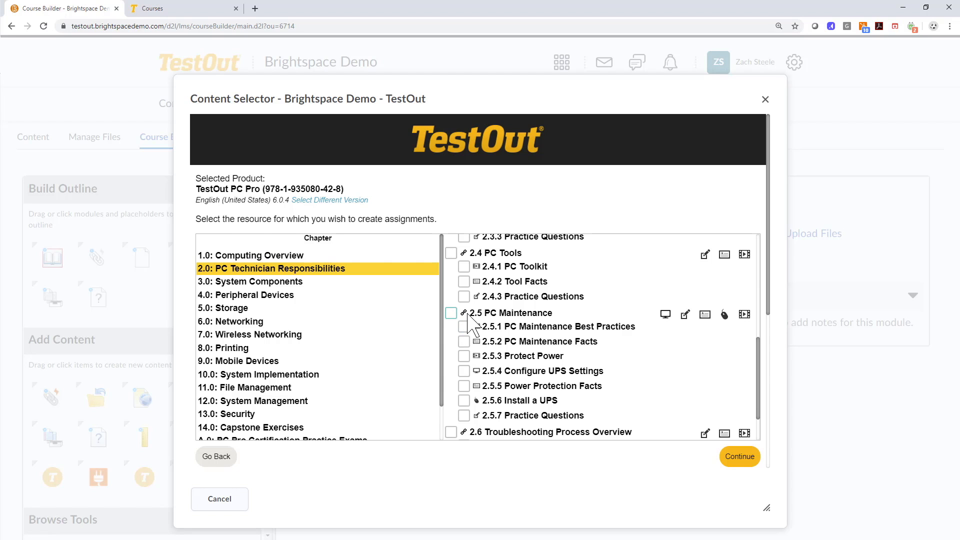
scroll(485, 323, up, 5)
scroll(493, 327, up, 1)
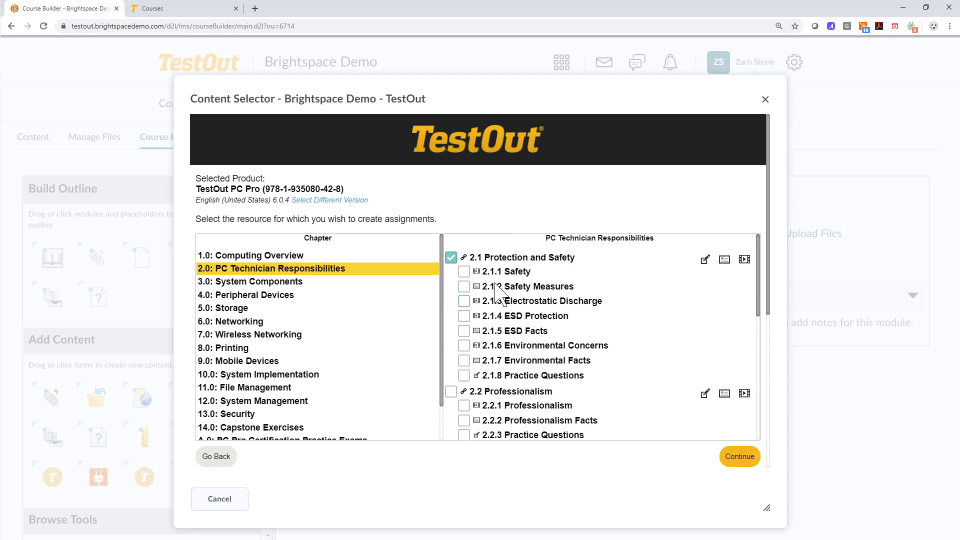
Step: Select the Practice Questions in sections 2.1 through 2.6, plus the 2.5.6 Install a UPS lab
click(464, 376)
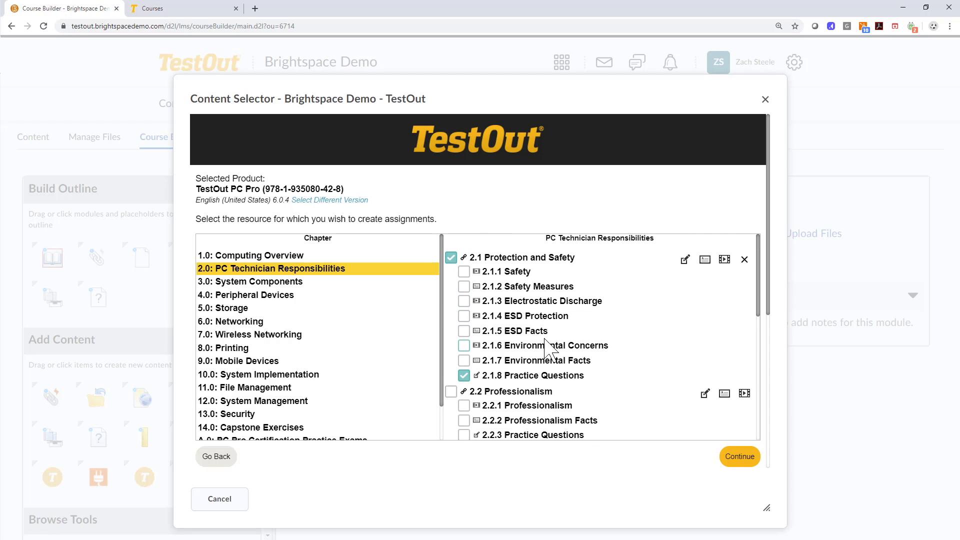
scroll(707, 365, down, 1)
click(705, 401)
scroll(640, 369, down, 2)
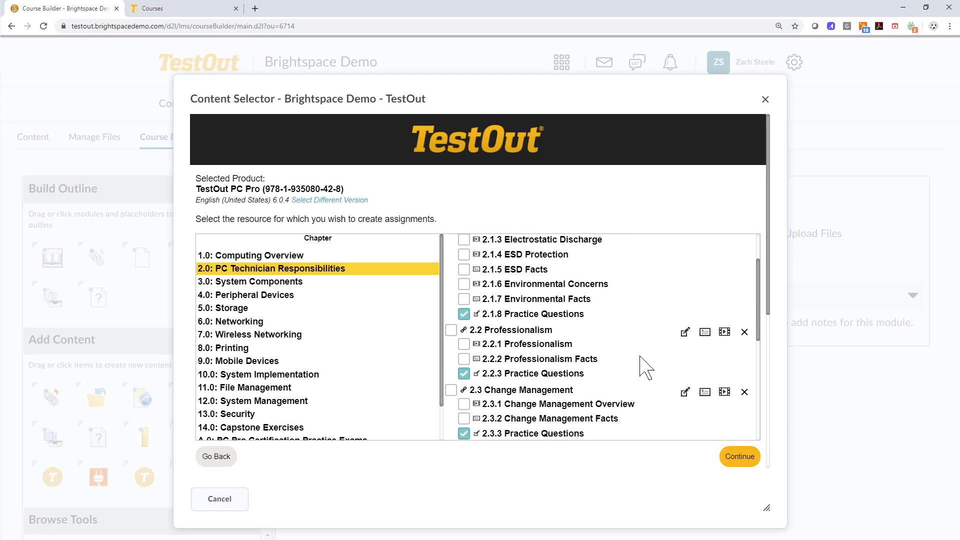
click(704, 341)
click(687, 400)
click(706, 400)
scroll(690, 393, down, 3)
click(705, 382)
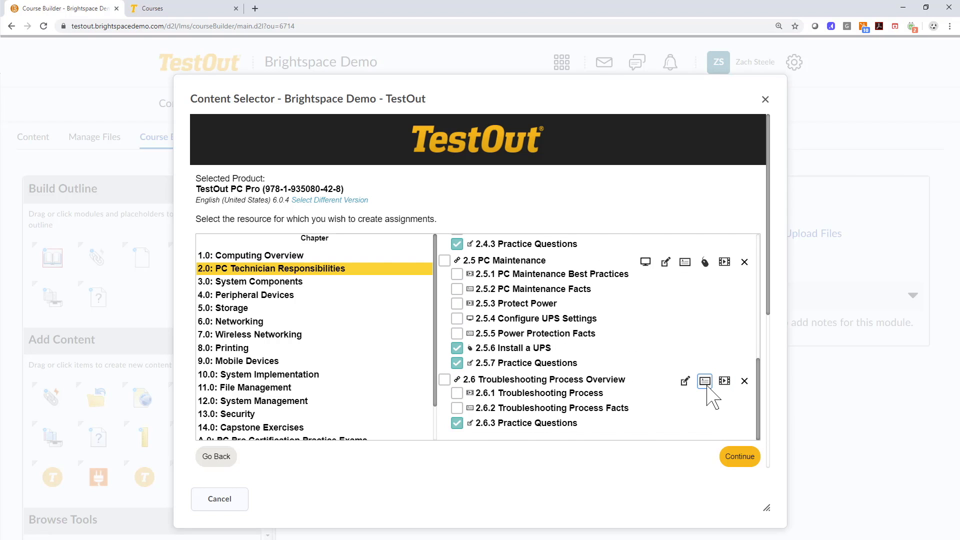
scroll(708, 397, down, 3)
scroll(647, 338, up, 3)
scroll(695, 380, up, 4)
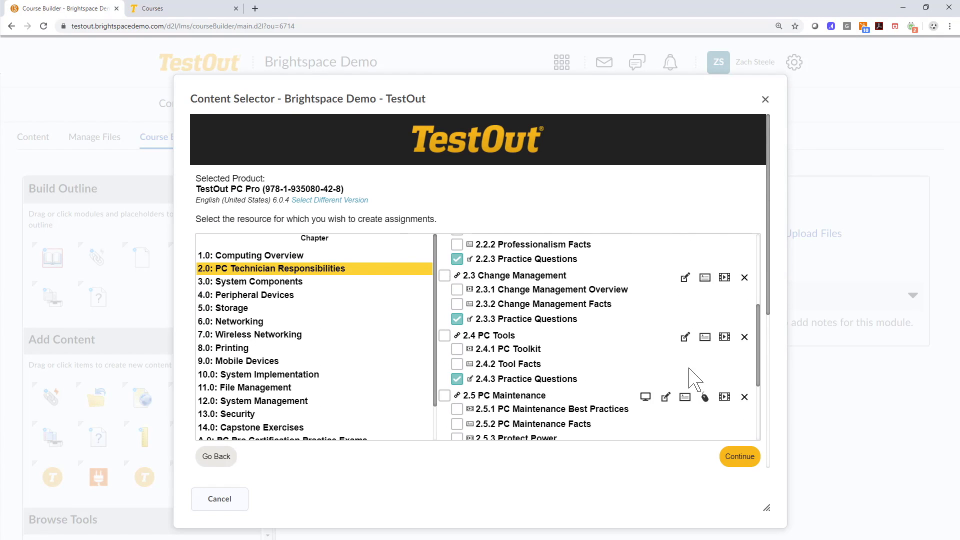
Step: Add 2.5.1 PC Maintenance Best Practices and 2.5.2 PC Maintenance Facts to the selected resources and proceed to the grading options
scroll(676, 373, down, 3)
scroll(678, 375, down, 1)
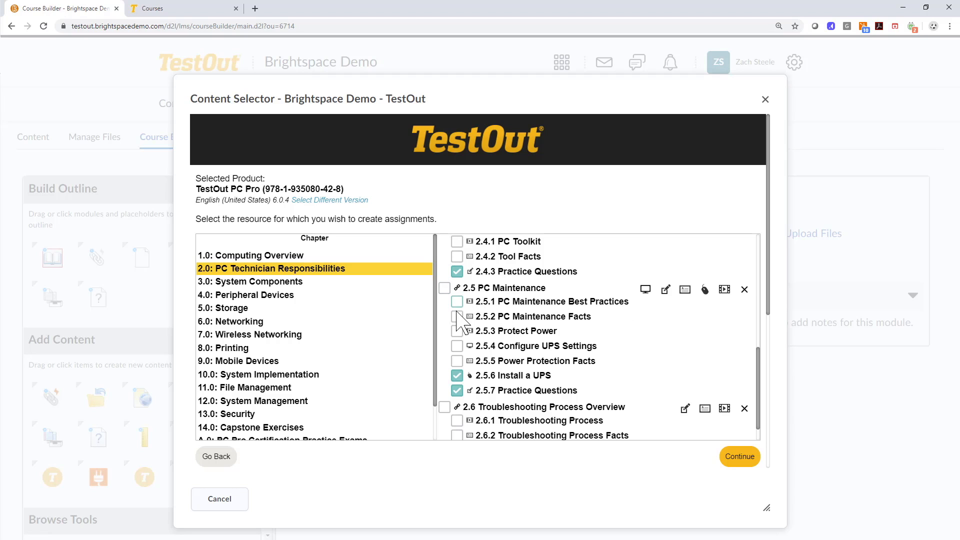
click(457, 302)
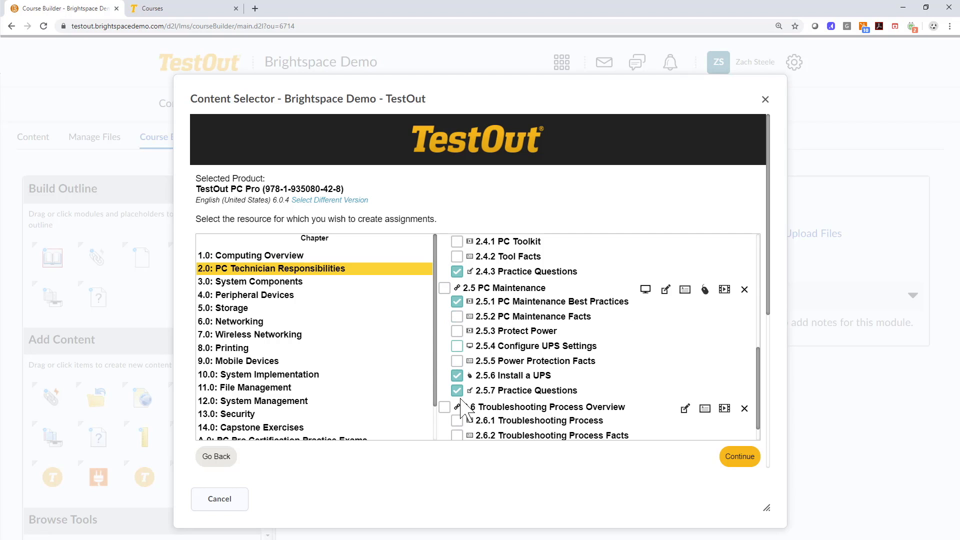
click(457, 317)
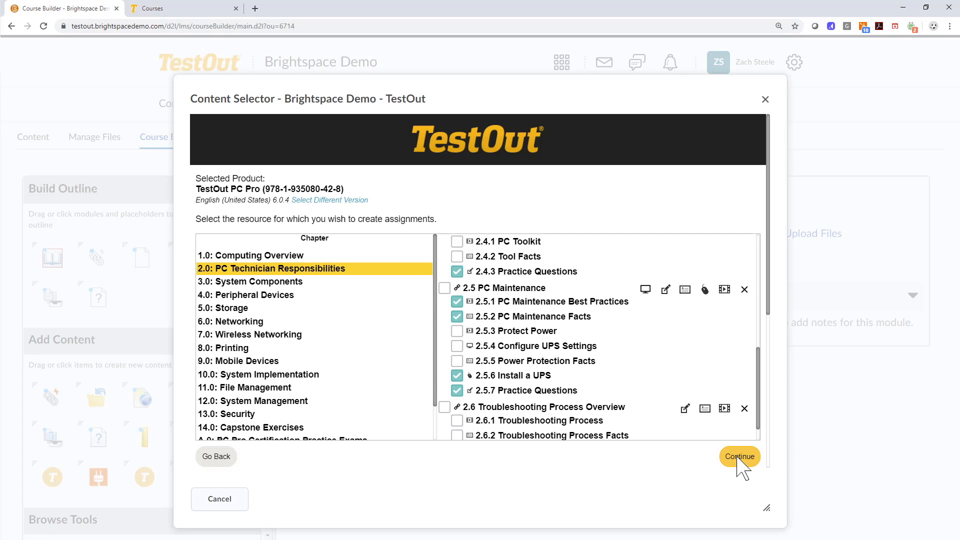
click(740, 457)
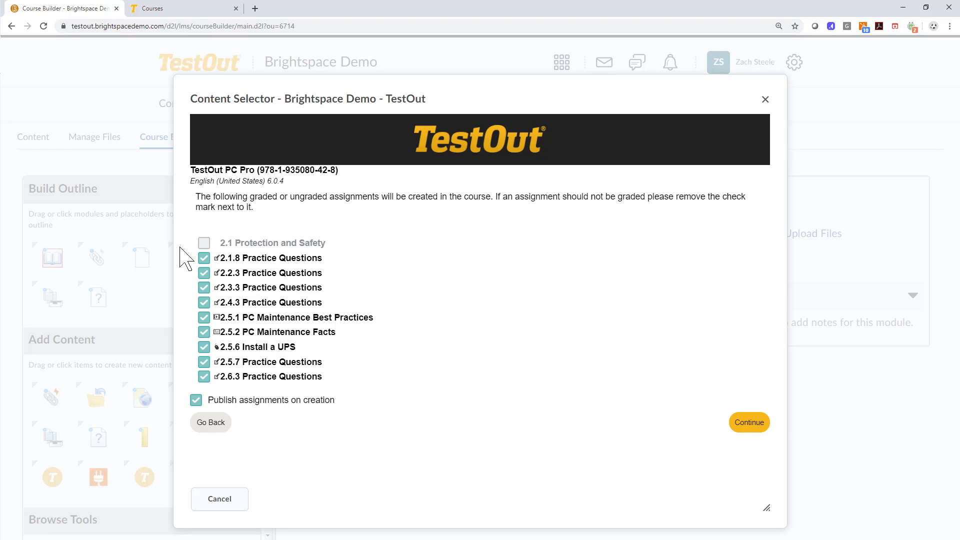
Step: Make the 2.5.1 PC Maintenance Best Practices and 2.5.2 PC Maintenance Facts assignments ungraded, then create the listed assignments
click(204, 317)
click(204, 332)
click(748, 423)
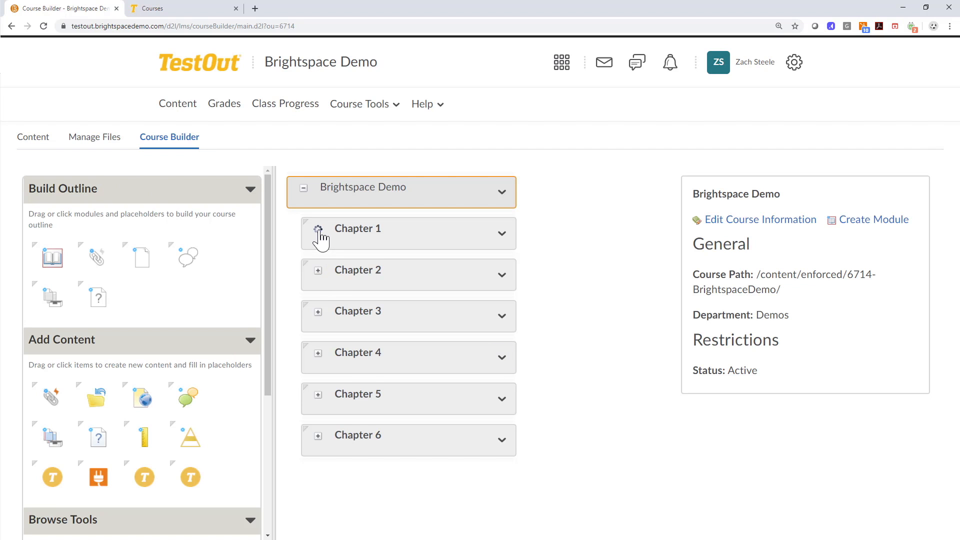
Step: Expand Chapter 2 in the course outline and review the assignments added to it
click(318, 312)
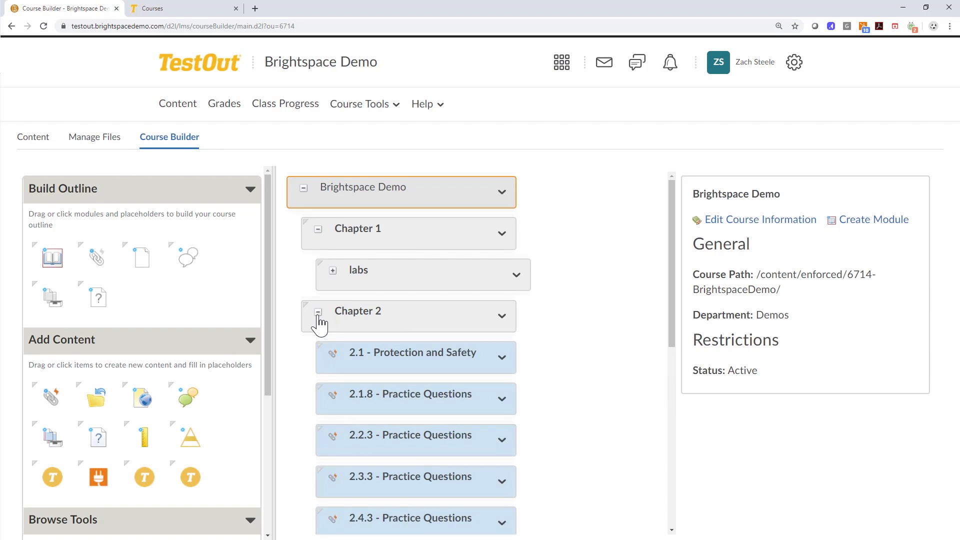
scroll(369, 388, down, 7)
scroll(385, 414, up, 1)
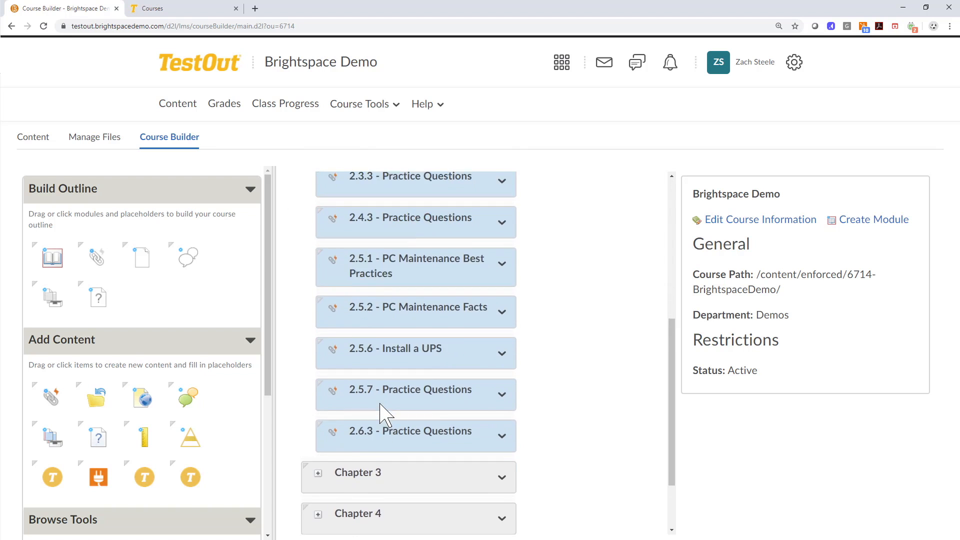
scroll(380, 404, up, 6)
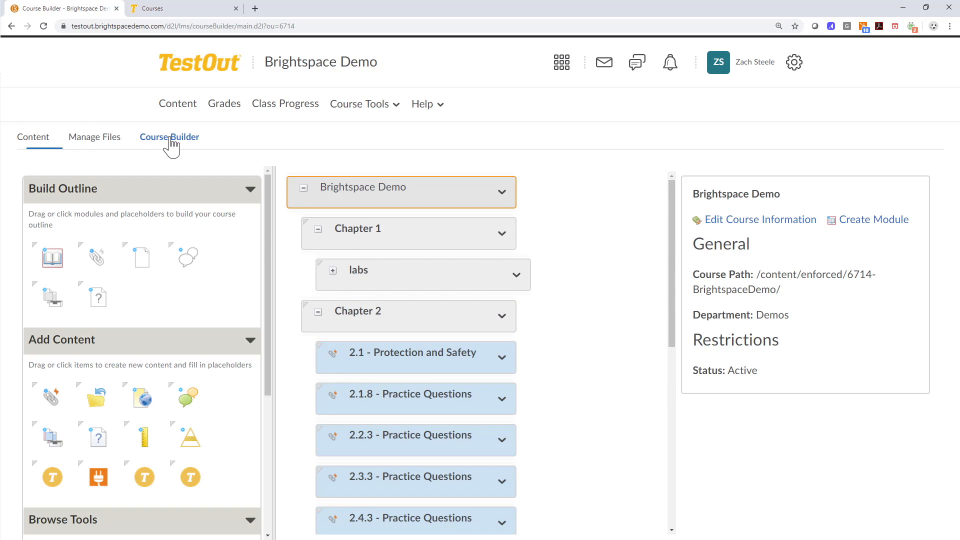
Step: Open Chapter 2 in the course content and look through its published TestOut assignments
click(175, 105)
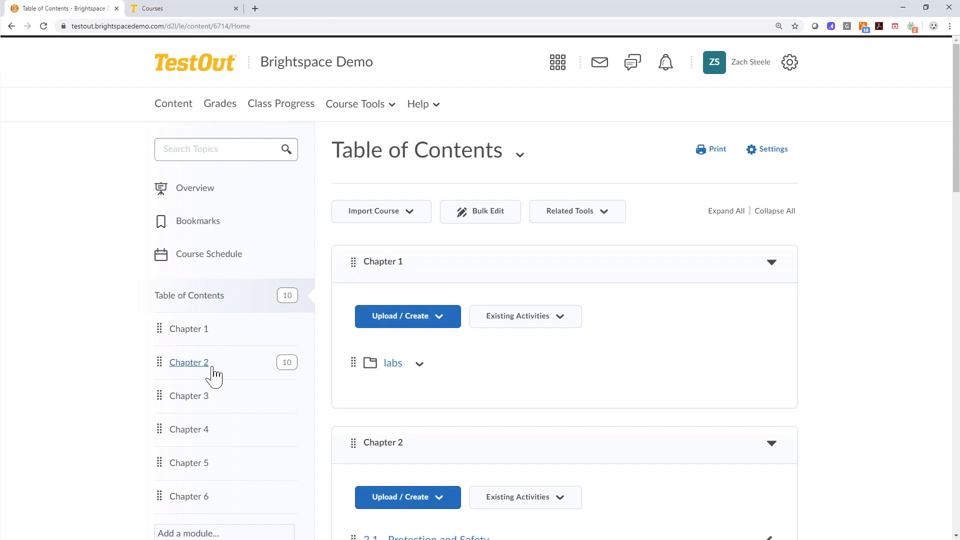
click(204, 368)
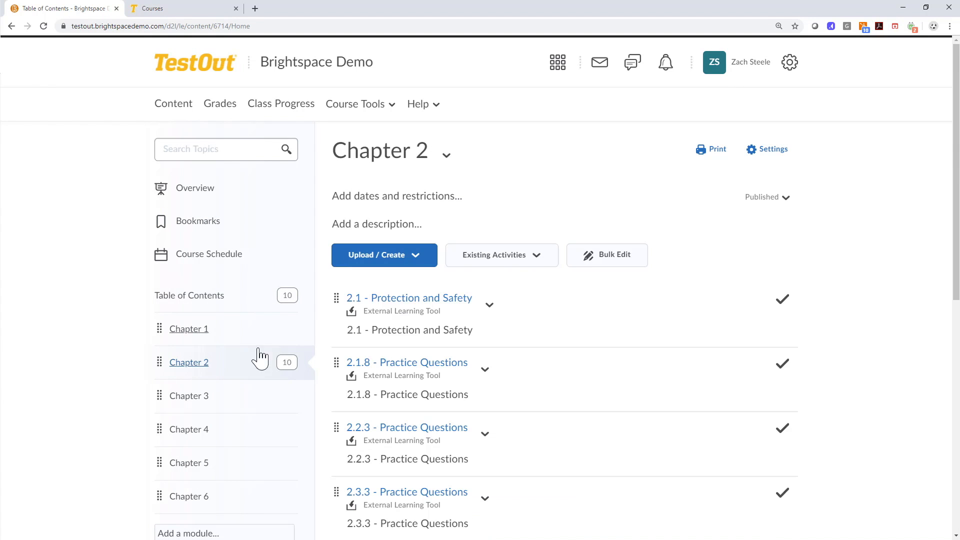
scroll(415, 296, down, 3)
scroll(428, 281, down, 6)
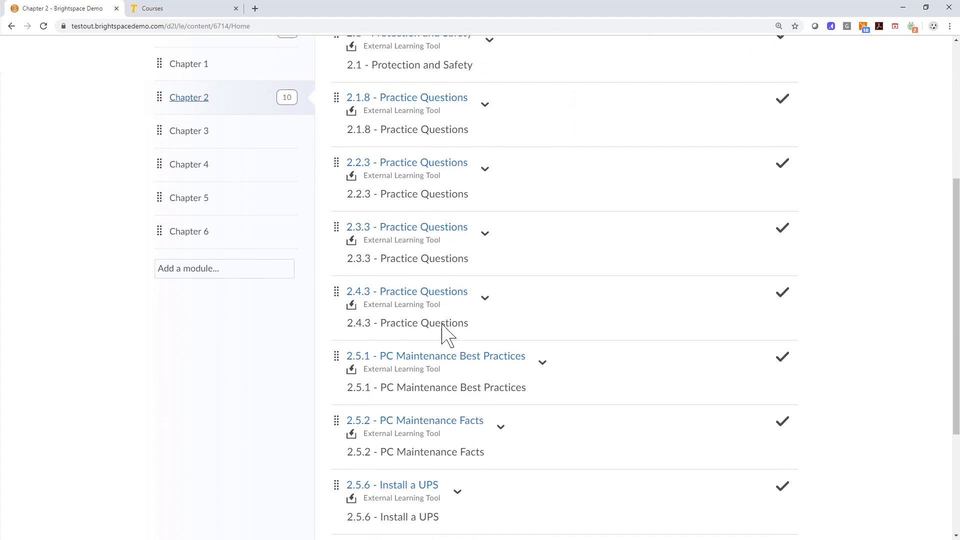
scroll(457, 371, up, 5)
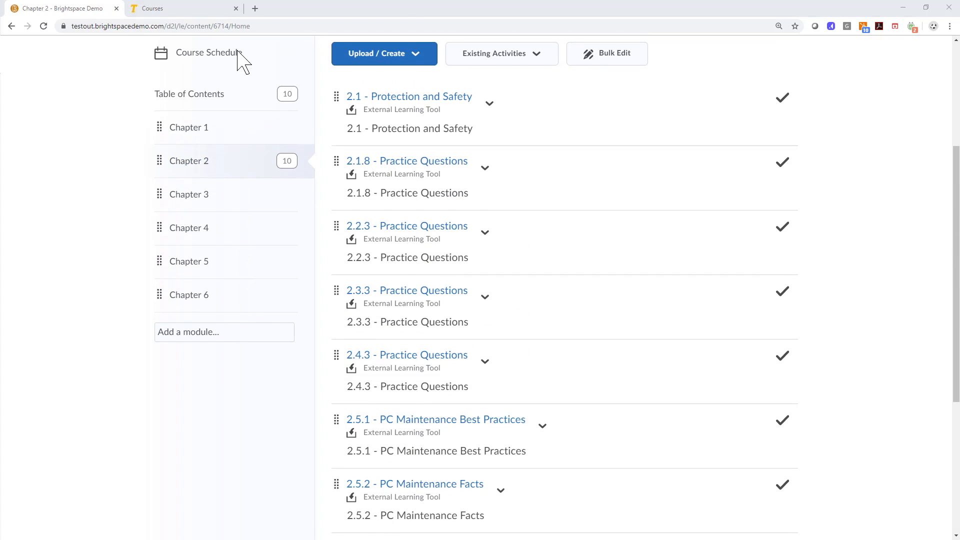
scroll(505, 85, up, 4)
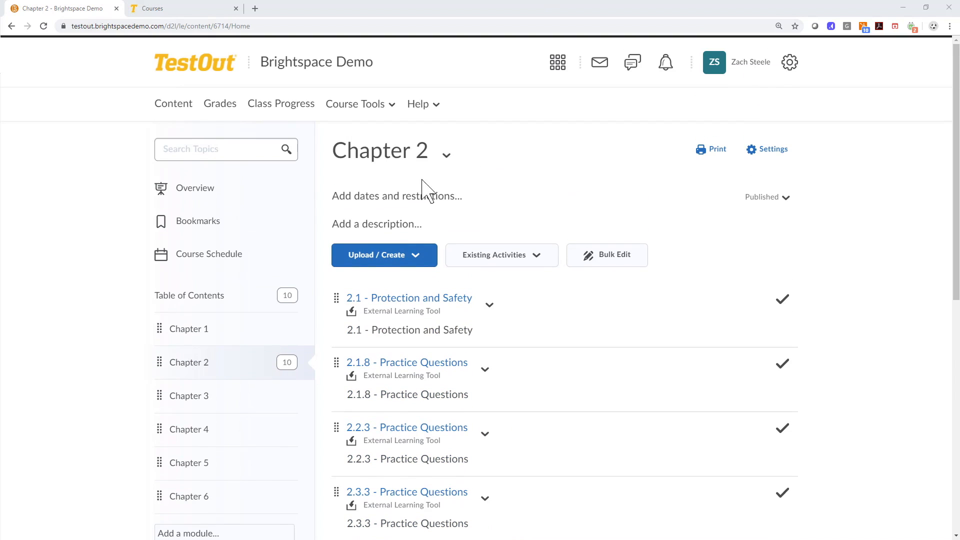
Step: Open the course gradebook and examine the grade items, their associations and maximum points in the grade management list
click(371, 106)
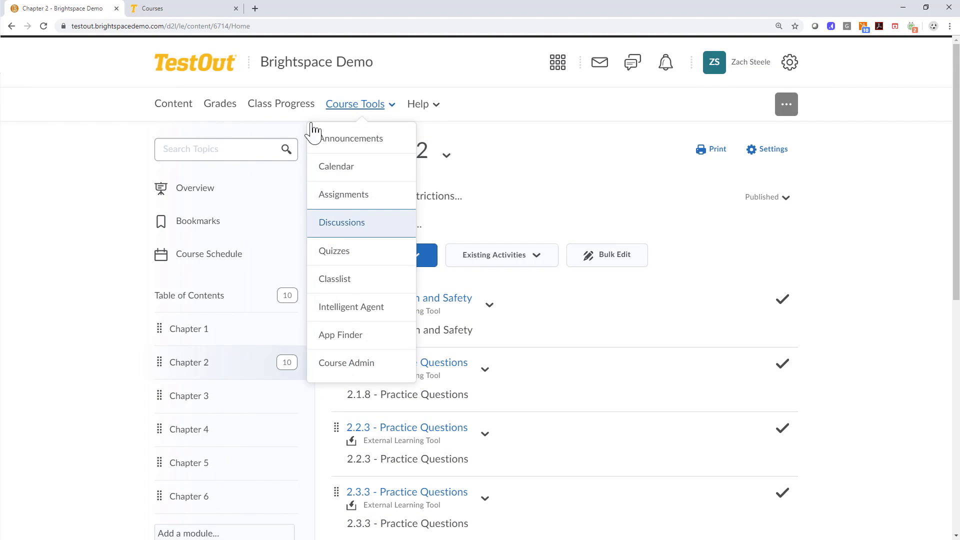
click(223, 111)
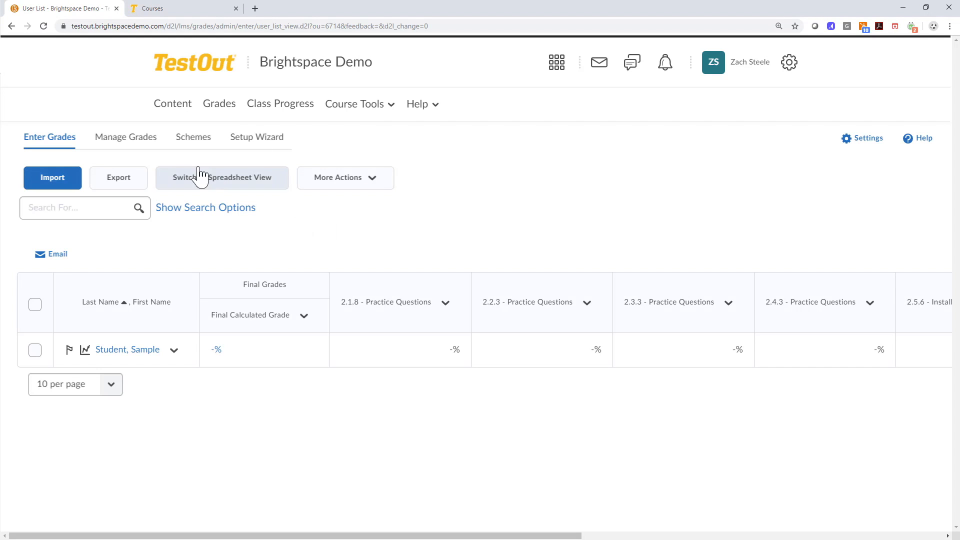
click(122, 140)
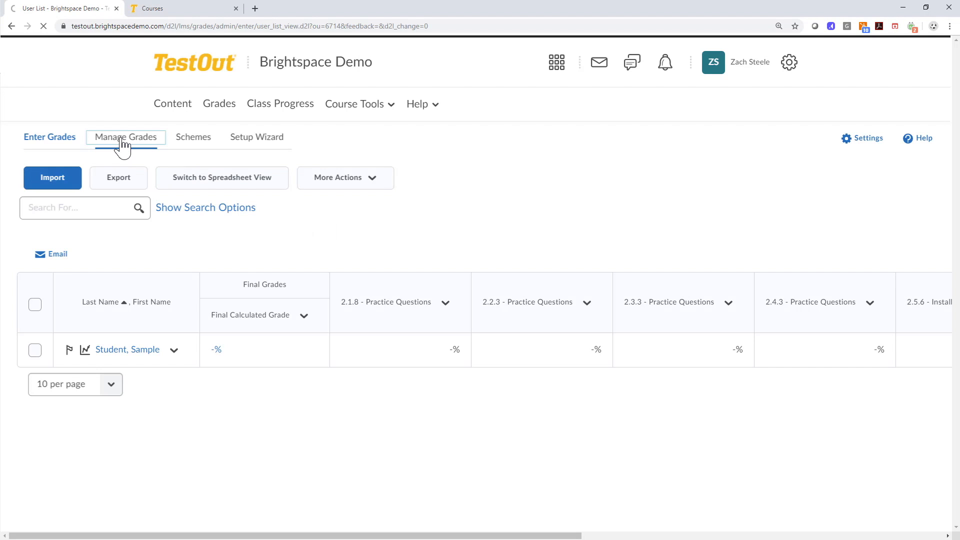
scroll(225, 240, down, 1)
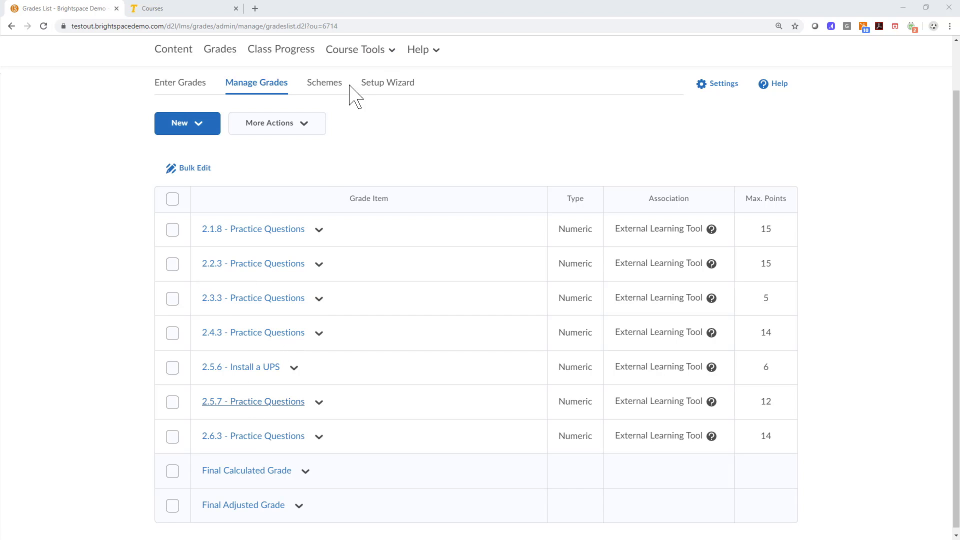
Step: From Course Admin, view the external learning tool links, examine the launch URLs for 2.1 and 2.1.8, and show the 2.1.8 link's available actions
click(389, 53)
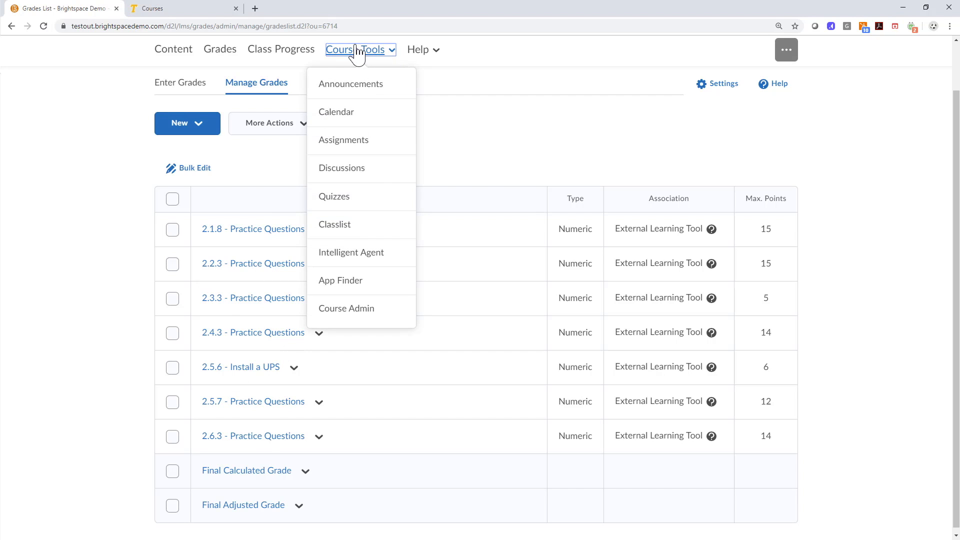
click(345, 308)
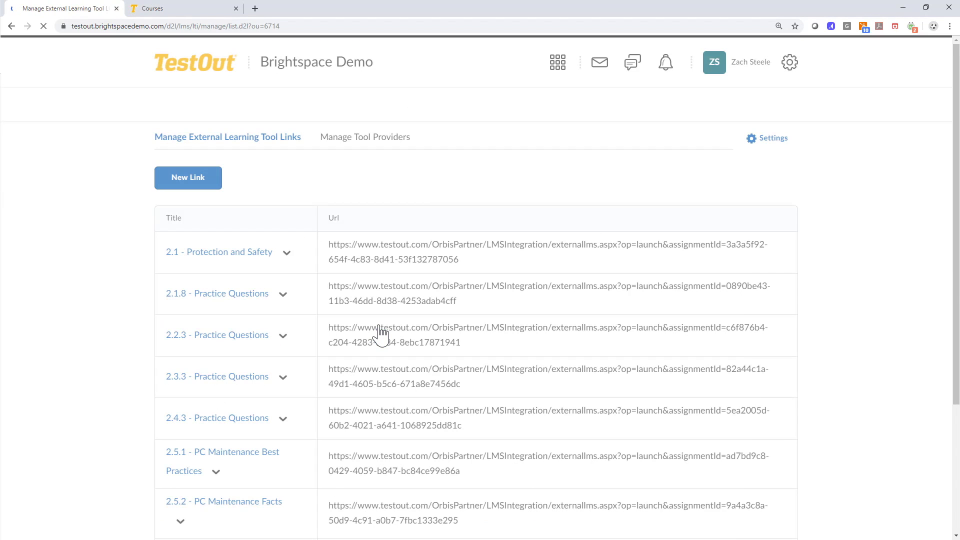
drag(330, 244, 460, 264)
drag(337, 287, 457, 302)
click(283, 295)
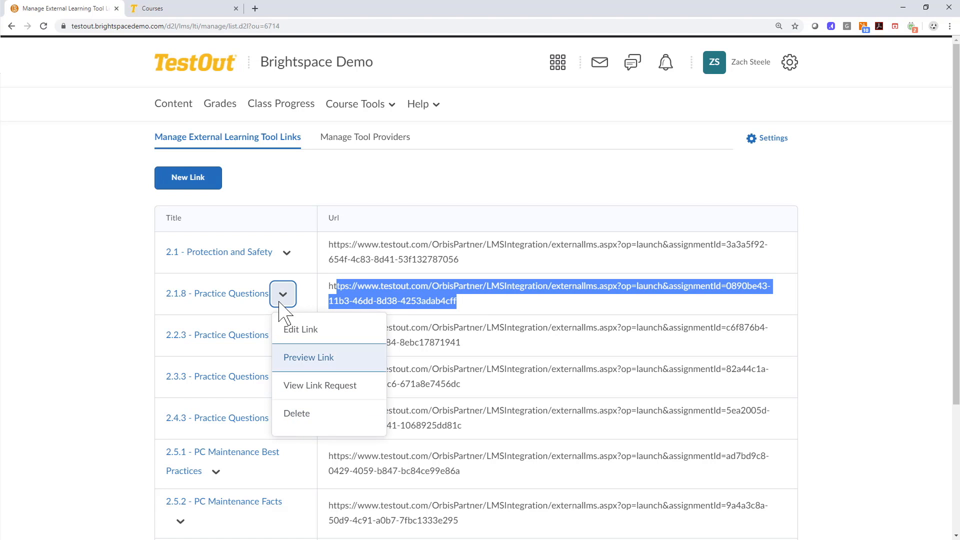